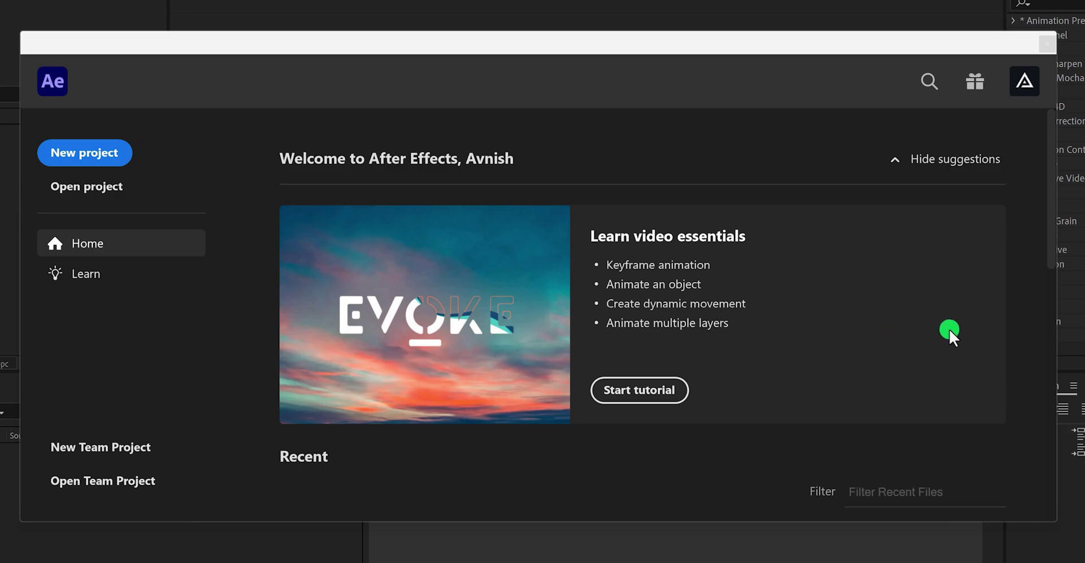
Step: Scroll the Home start screen to reveal the Recent projects list, such as Tutorial and Untitled Project
left_click_drag(1053, 191, 1049, 258)
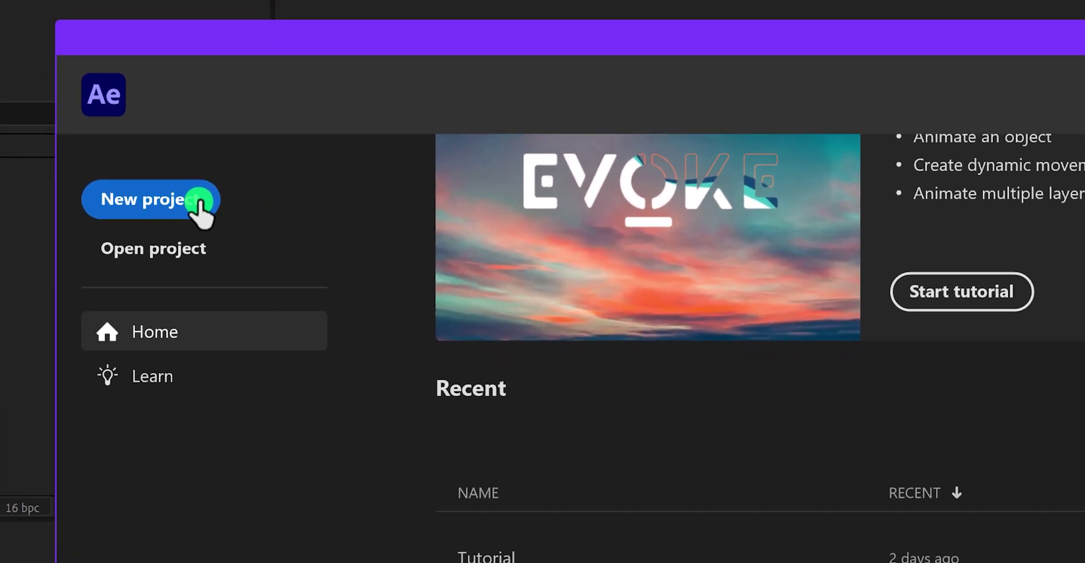
left_click(199, 200)
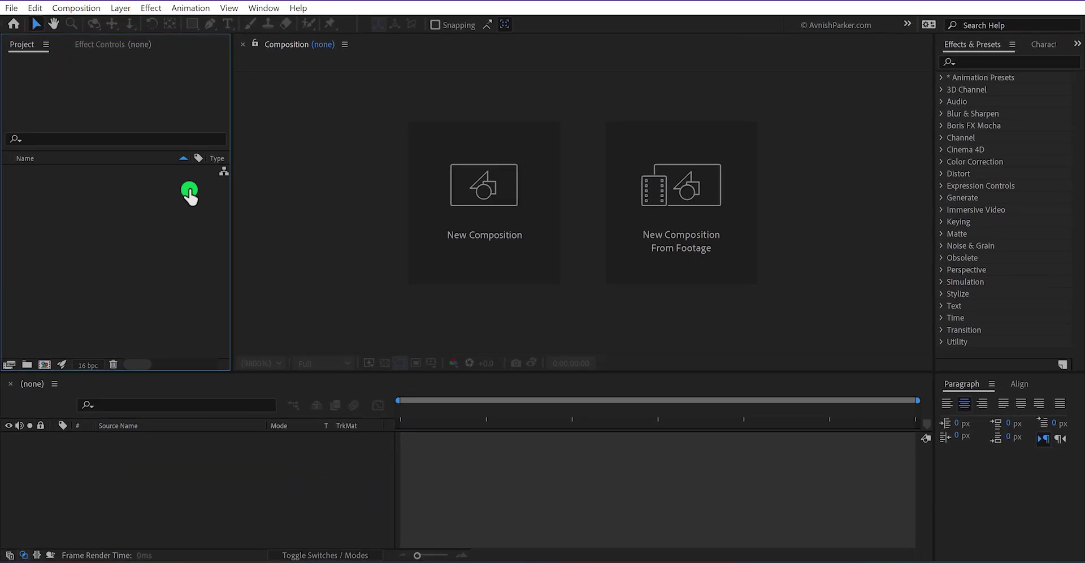
left_click(283, 237)
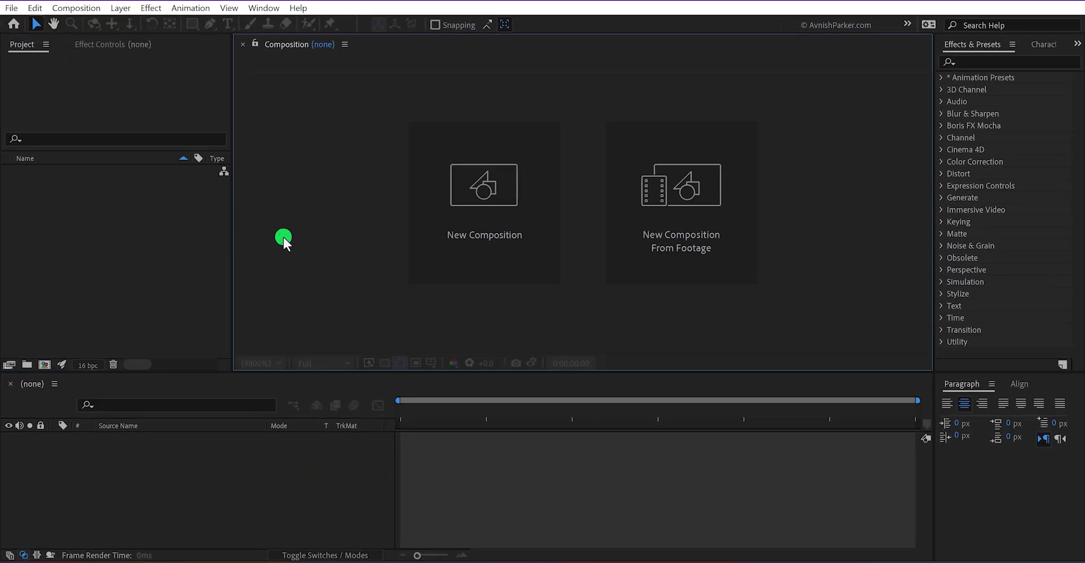
left_click(213, 241)
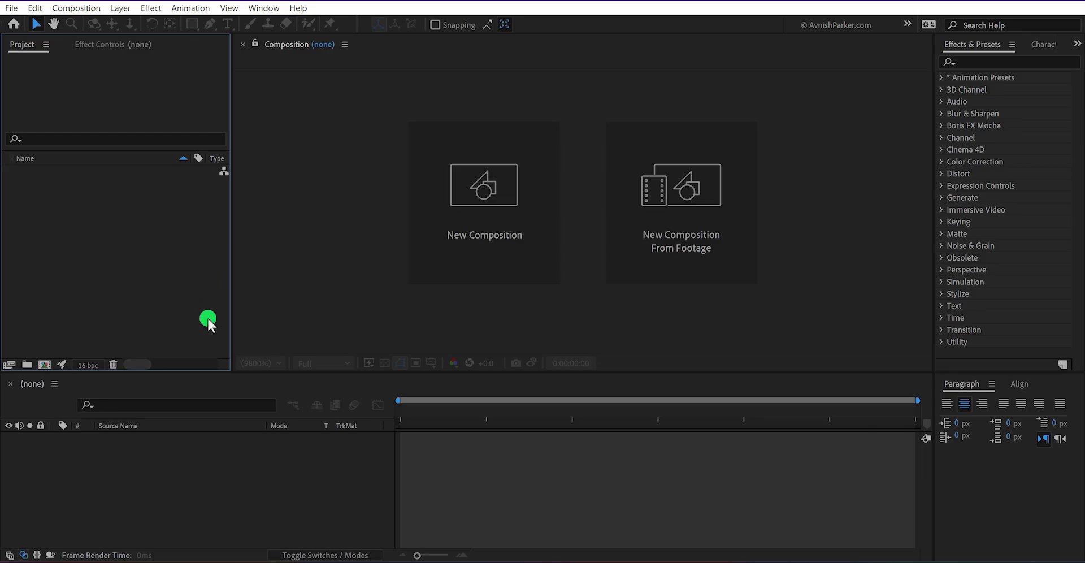
left_click(222, 467)
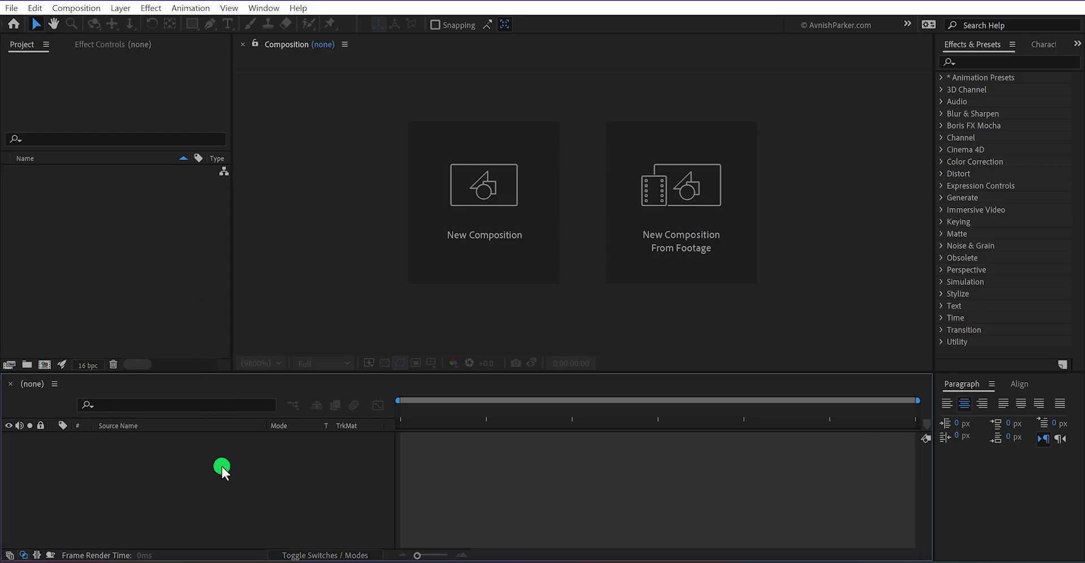
left_click(193, 281)
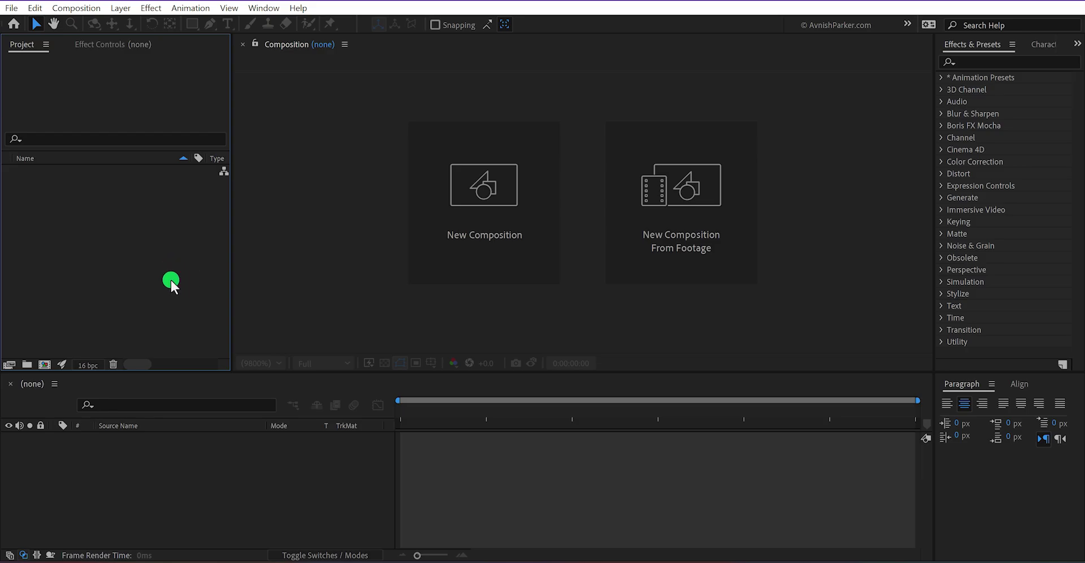
key("grave")
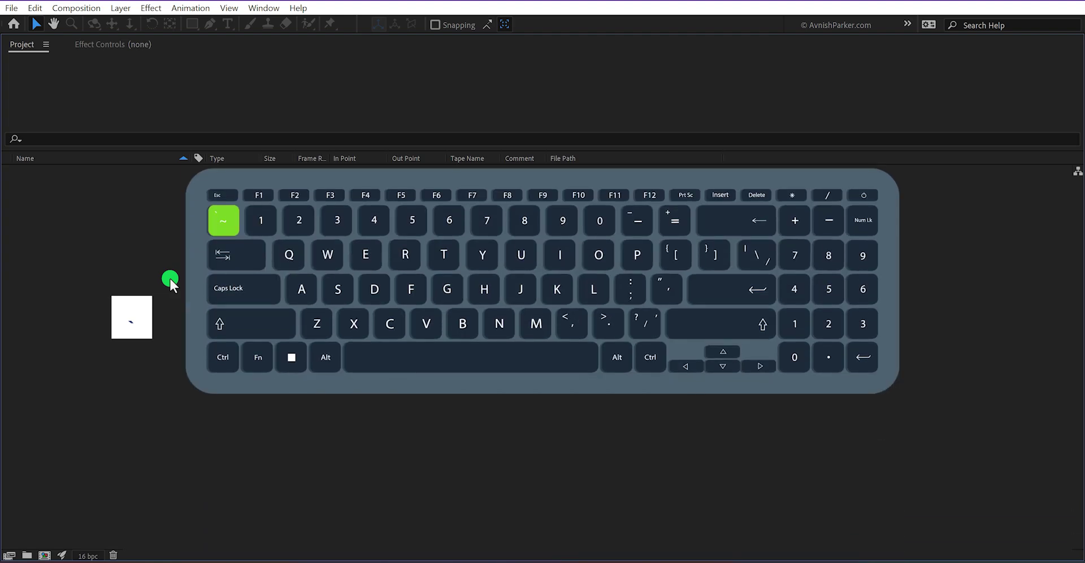
key("grave")
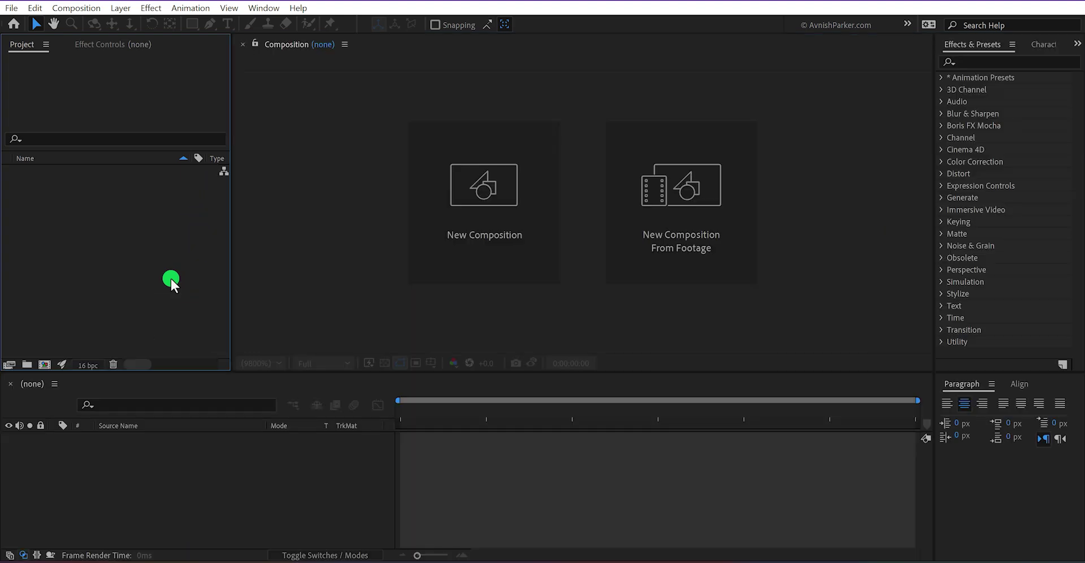
key("grave")
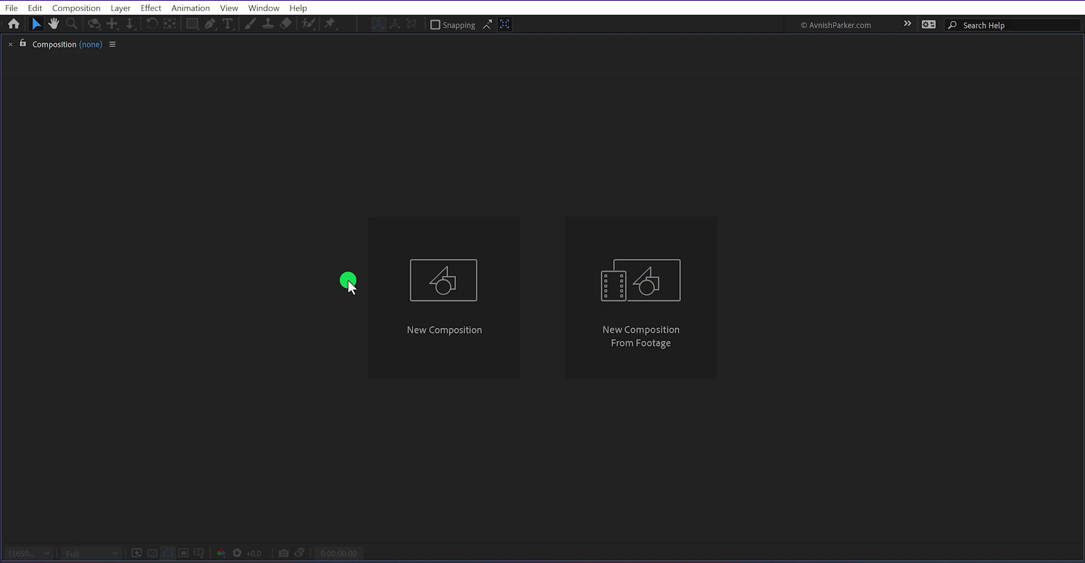
key("grave")
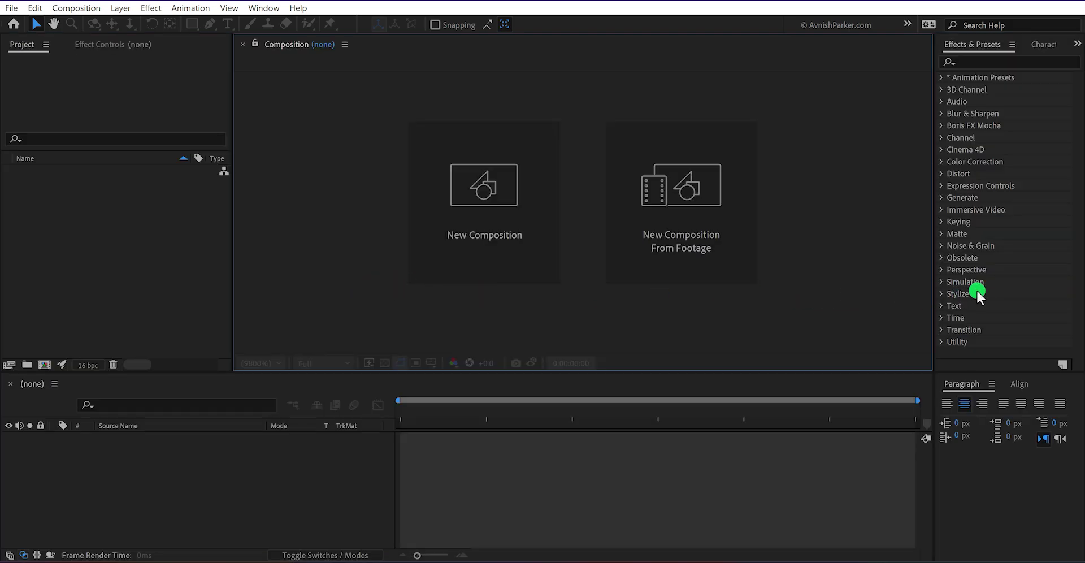
key("grave")
key("grave")
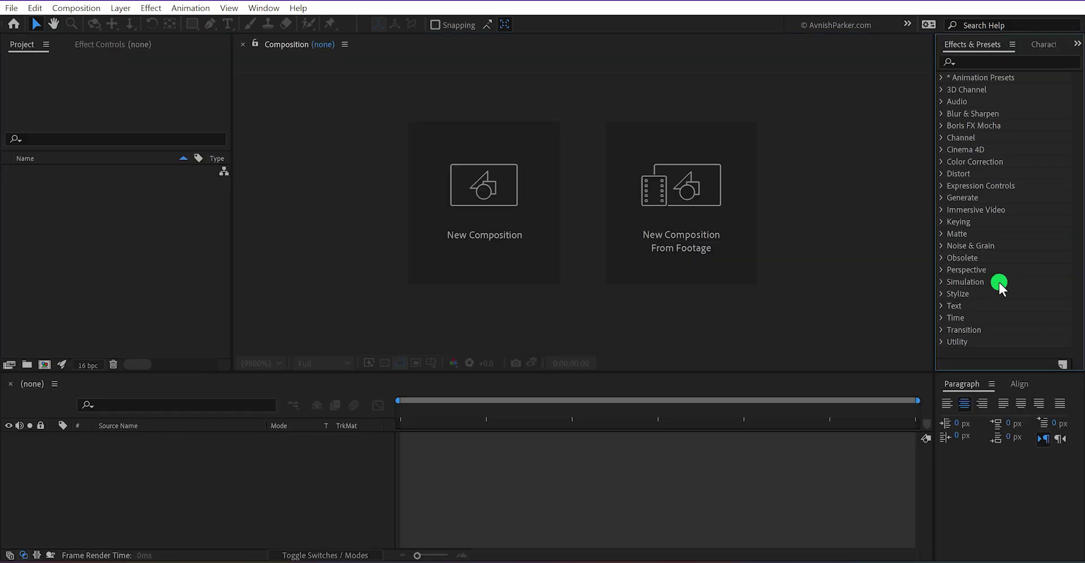
key("grave")
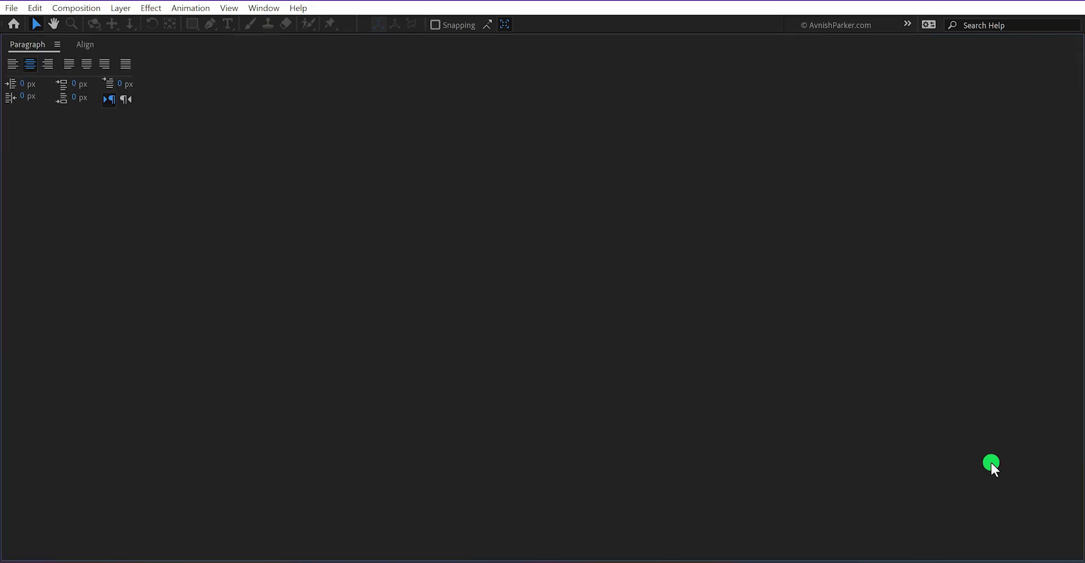
key("grave")
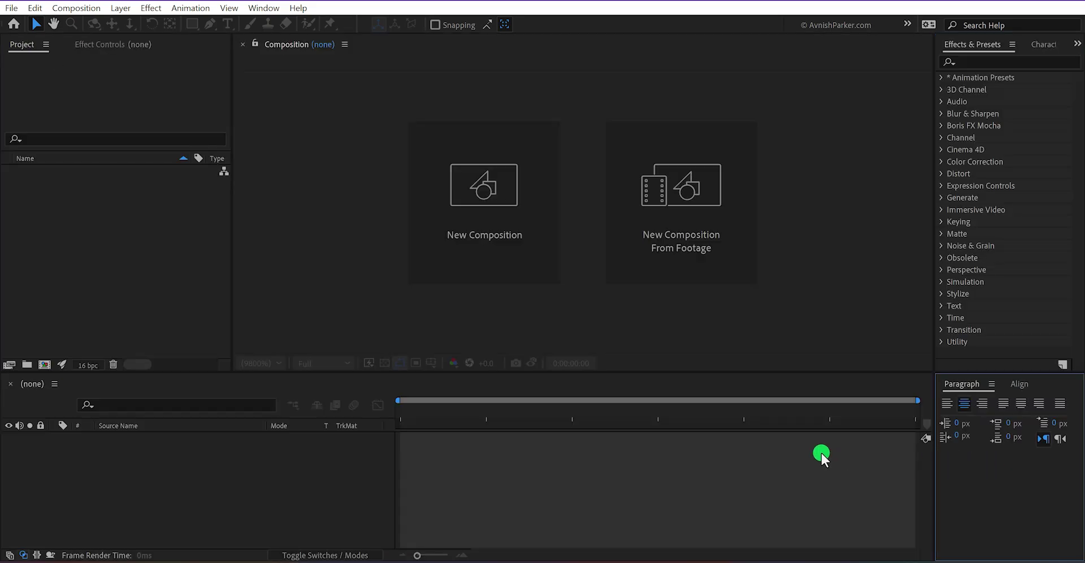
key("grave")
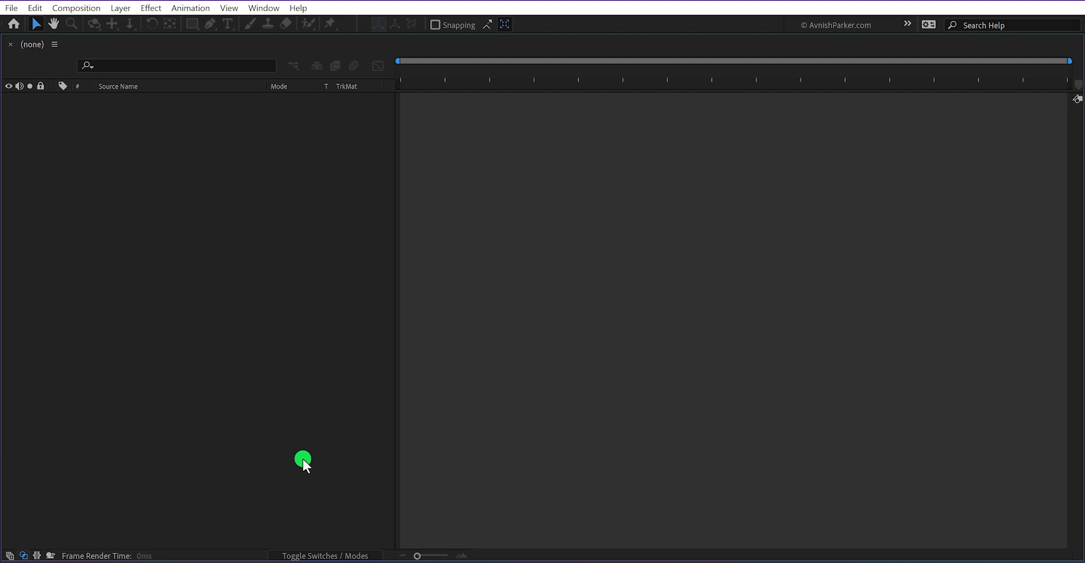
key("grave")
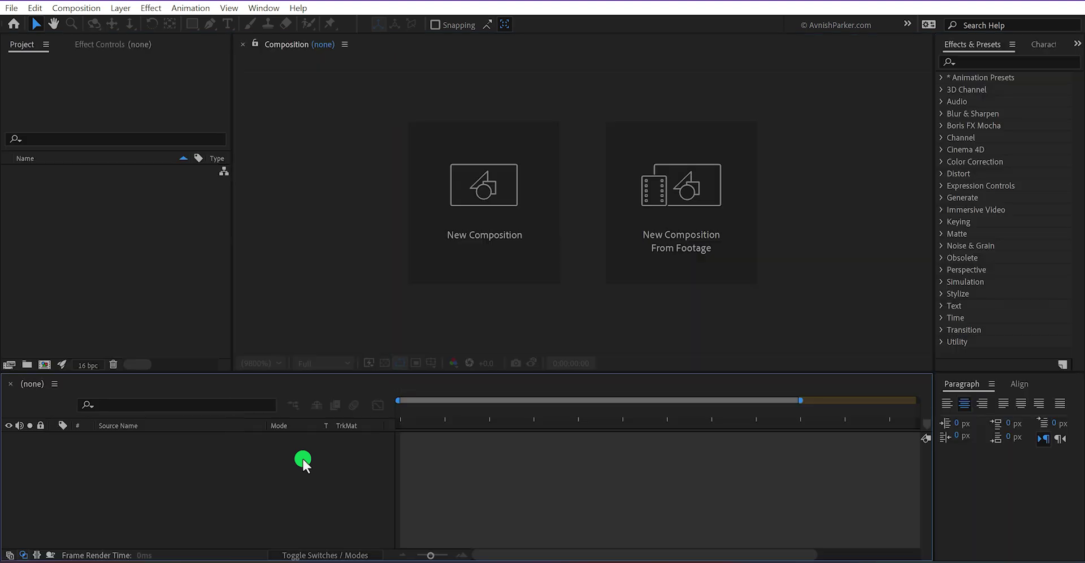
left_click(97, 208)
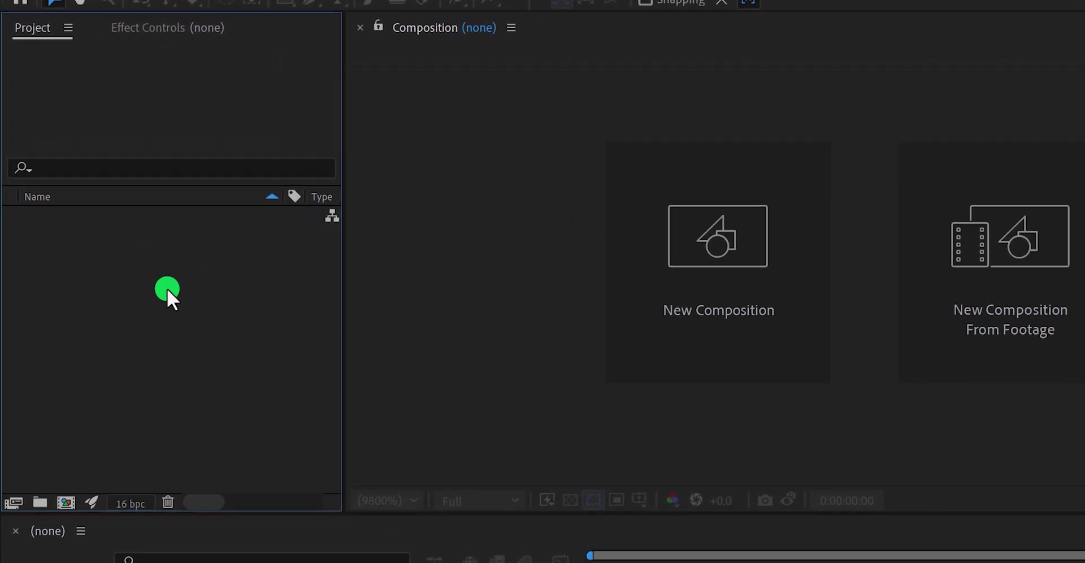
right_click(168, 289)
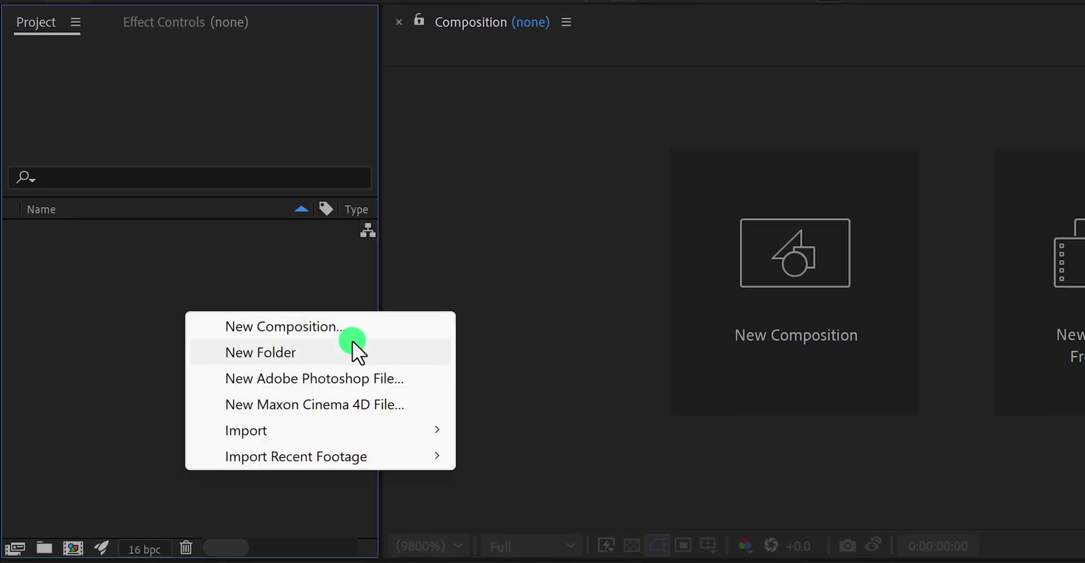
mouse_move(333, 430)
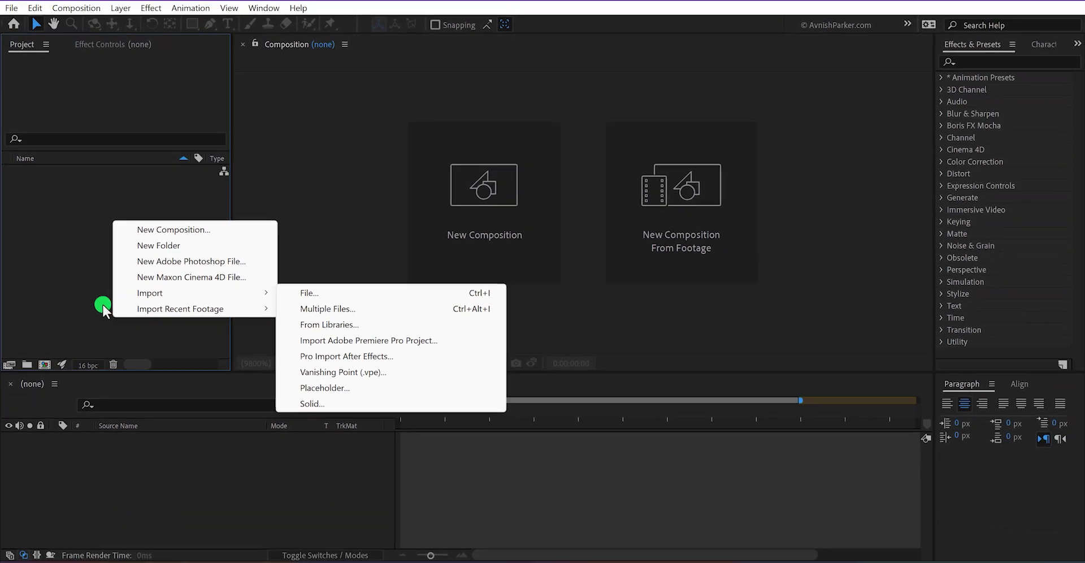
left_click(75, 320)
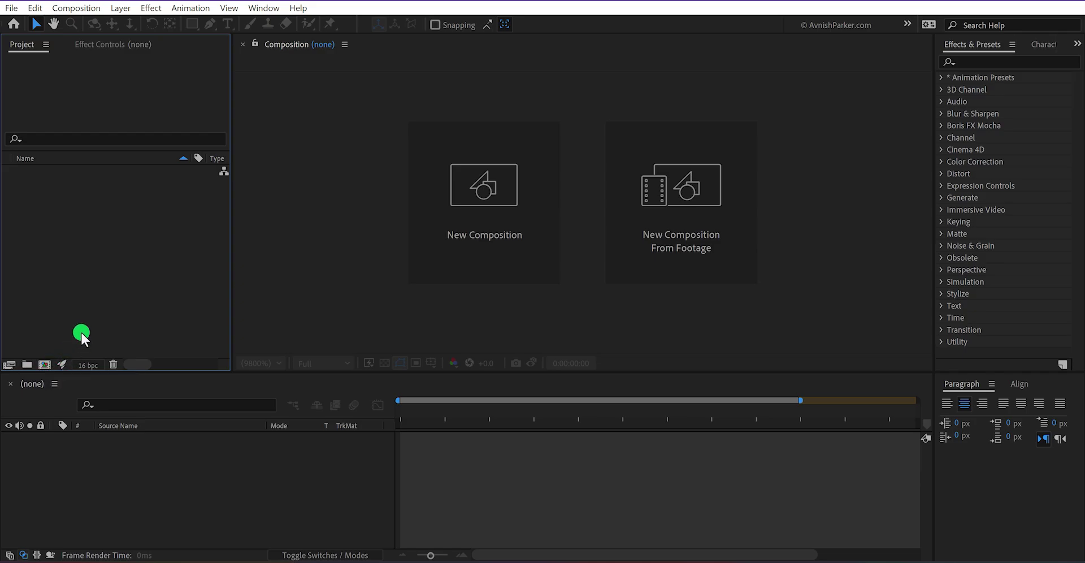
Step: Close the Effect Controls panel, then restore it via Window > Effect Controls
left_click(110, 49)
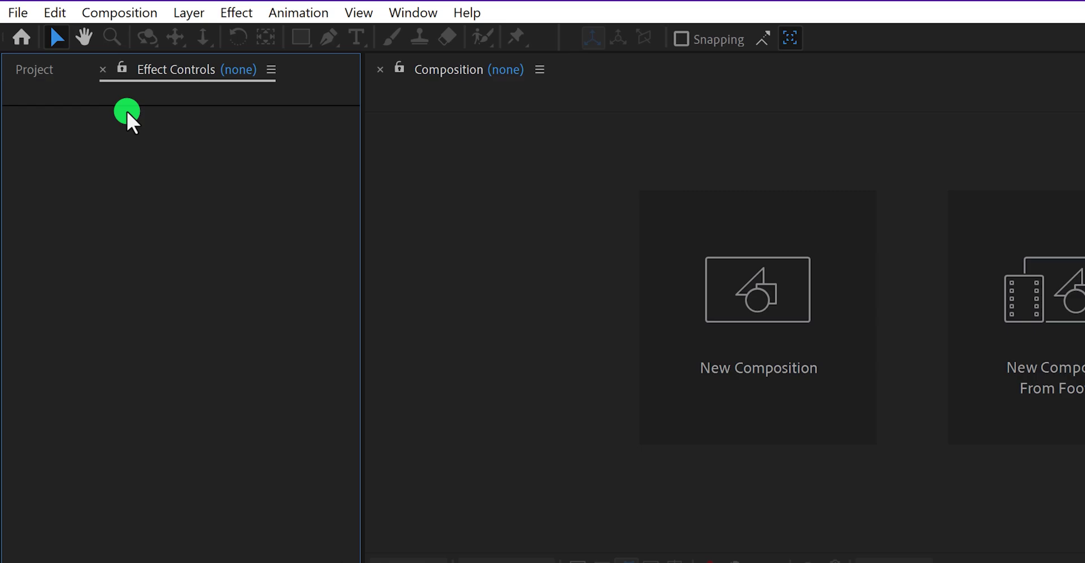
left_click(103, 69)
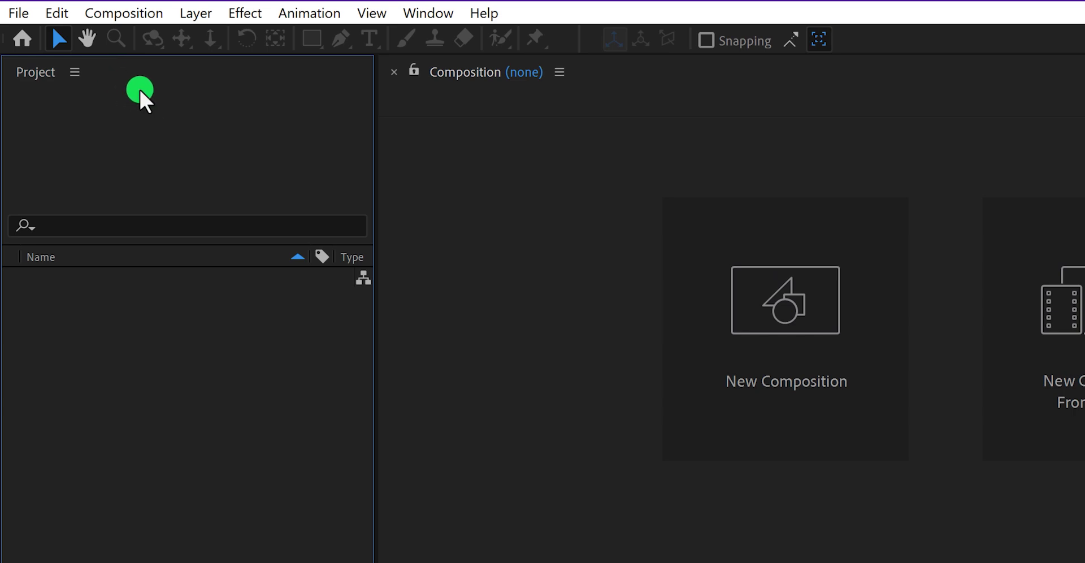
left_click(404, 20)
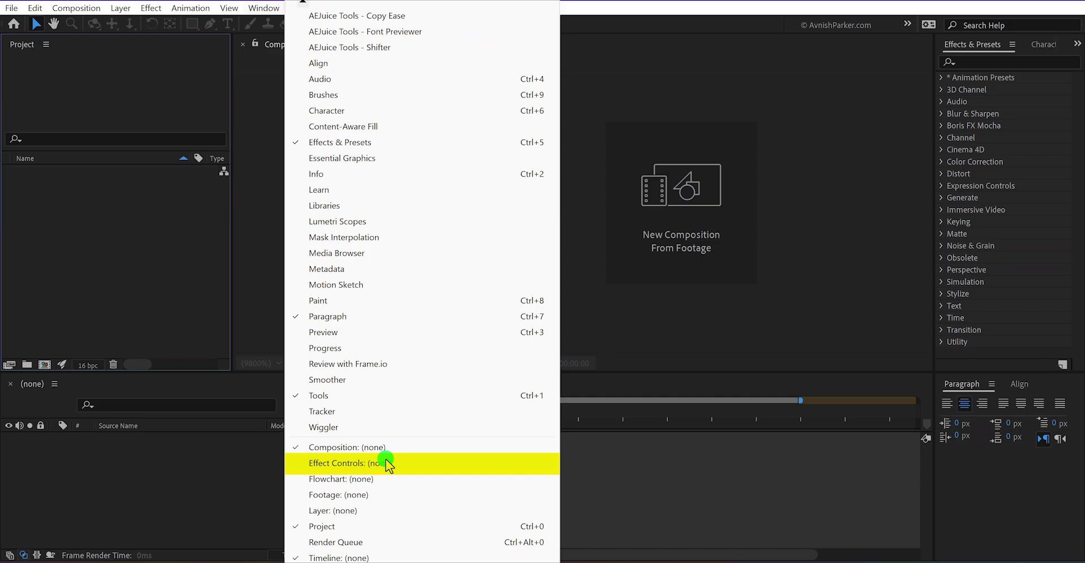
left_click(387, 464)
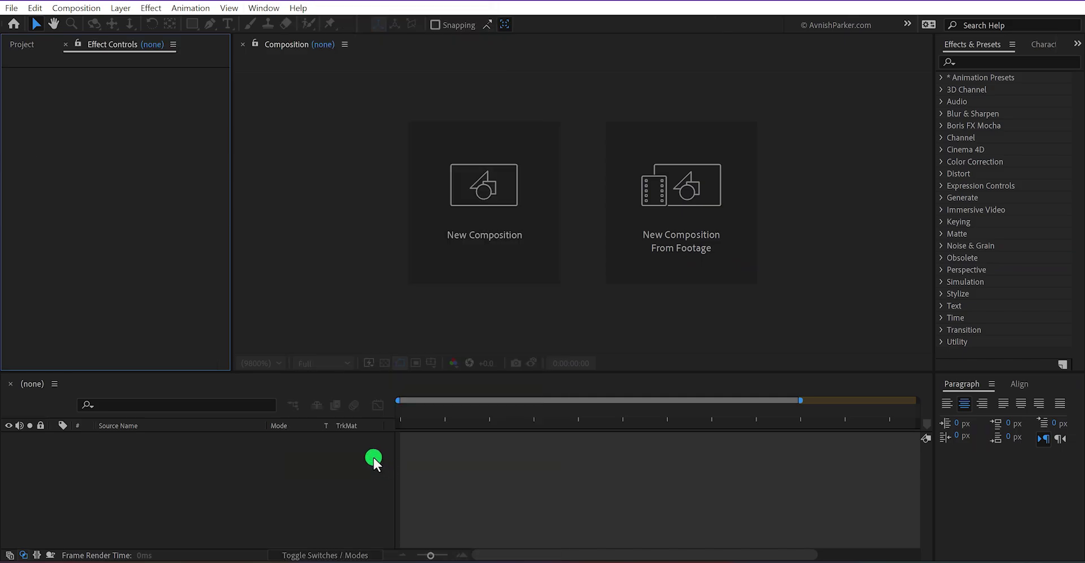
left_click(150, 458)
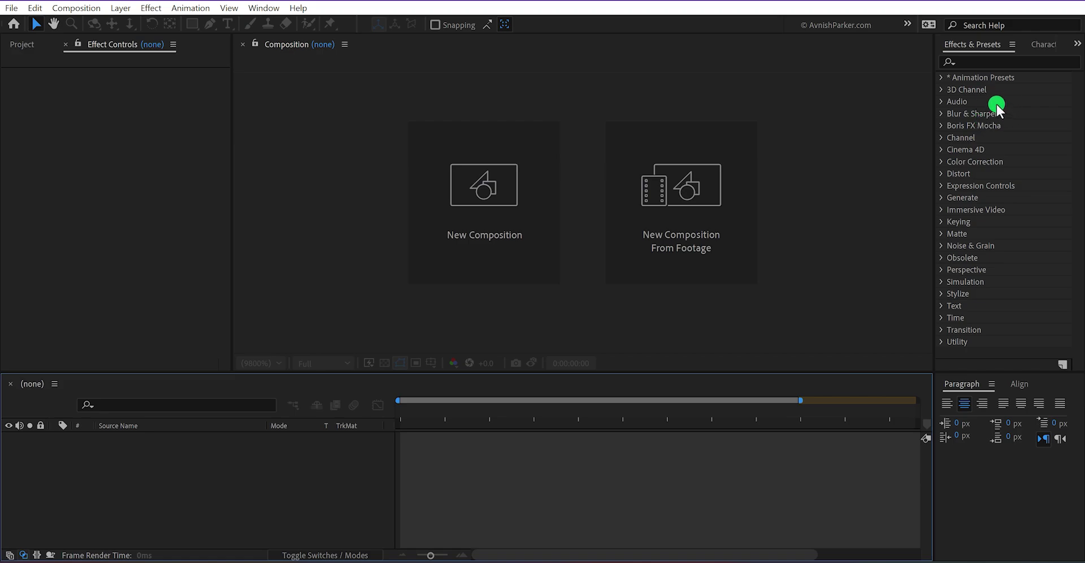
left_click(1039, 48)
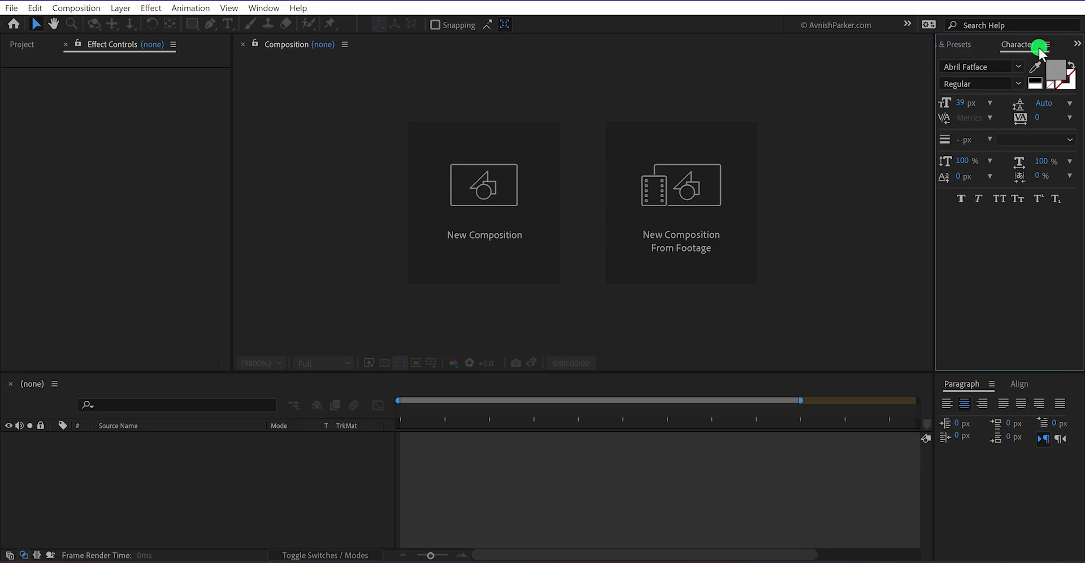
left_click(964, 47)
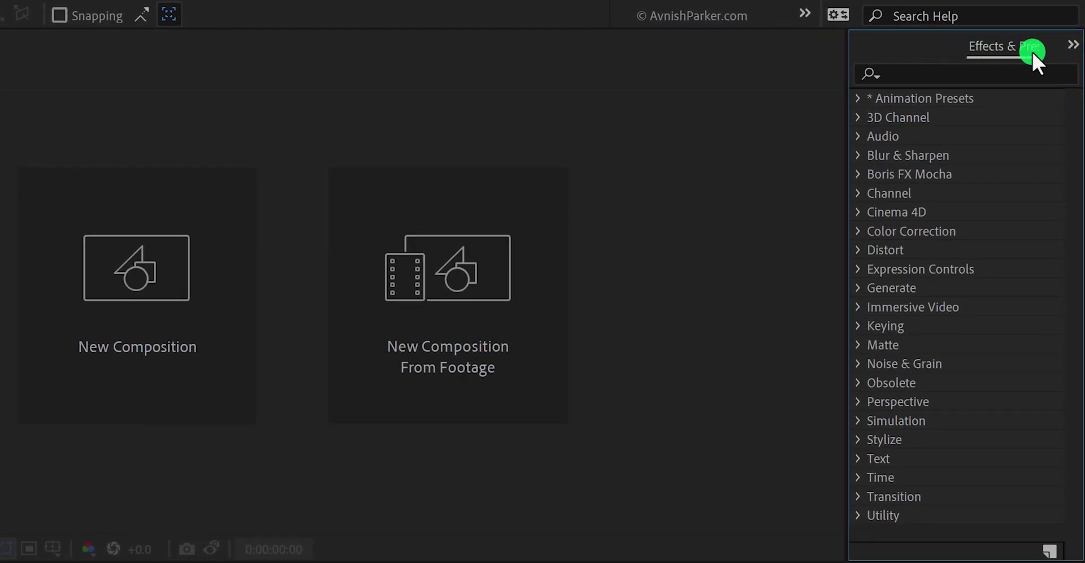
left_click(1073, 45)
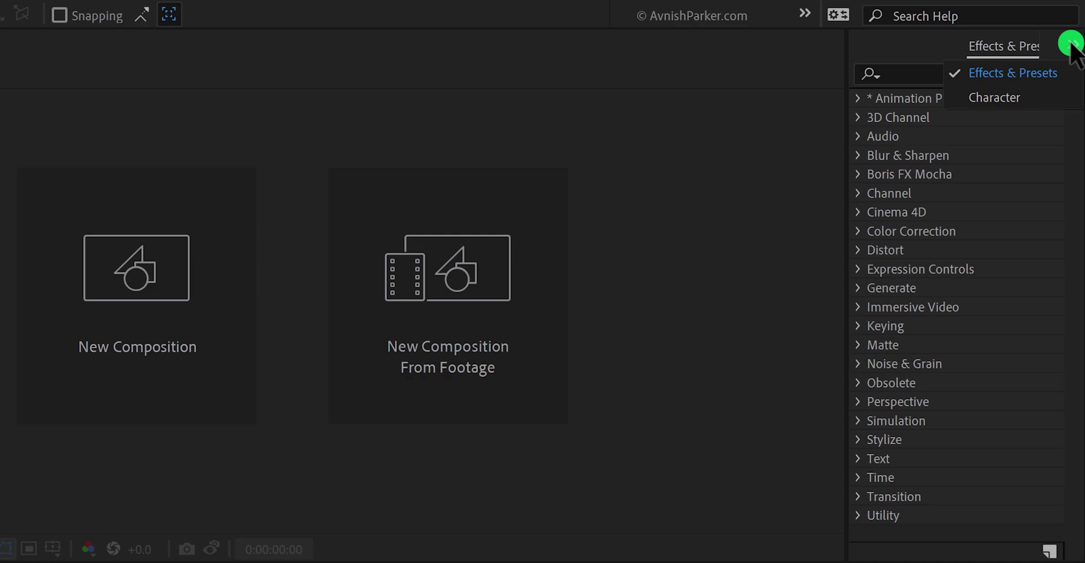
left_click(1013, 94)
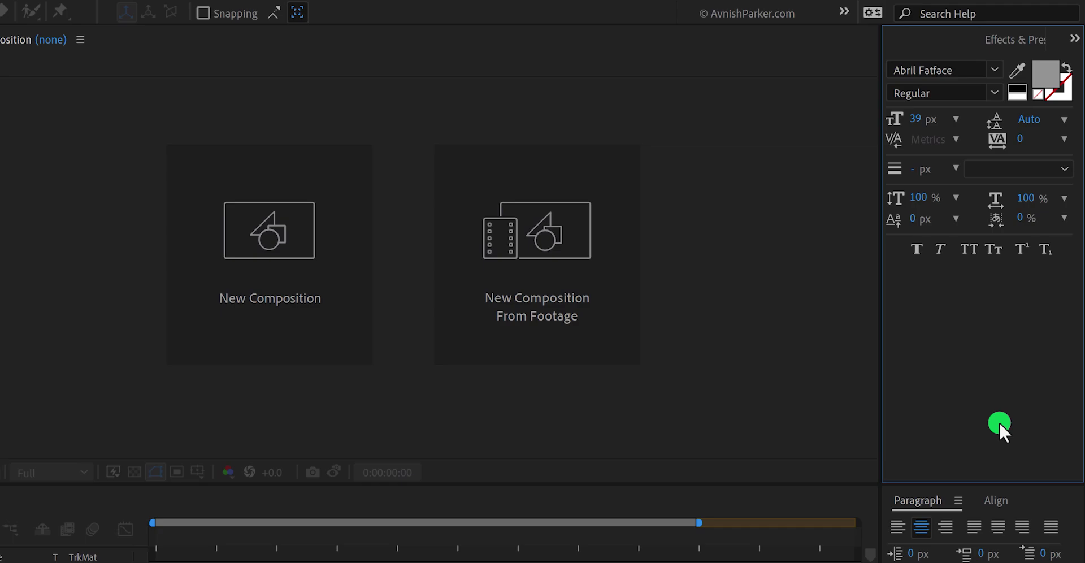
left_click(1010, 451)
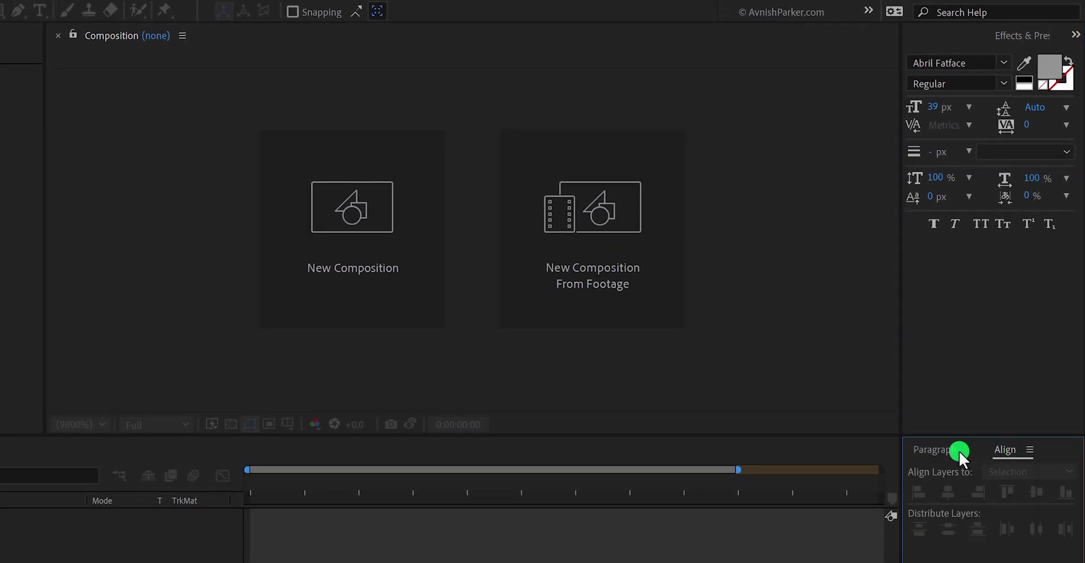
left_click(944, 451)
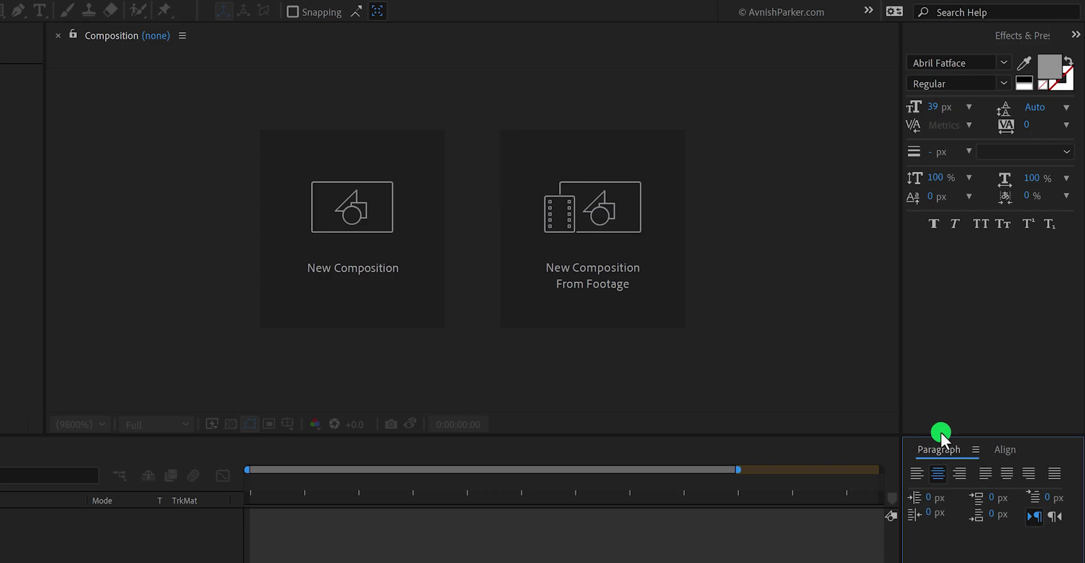
Step: Dock Paragraph under Character, move Effects & Presets into its own column, and heighten Character
left_click_drag(941, 433, 944, 422)
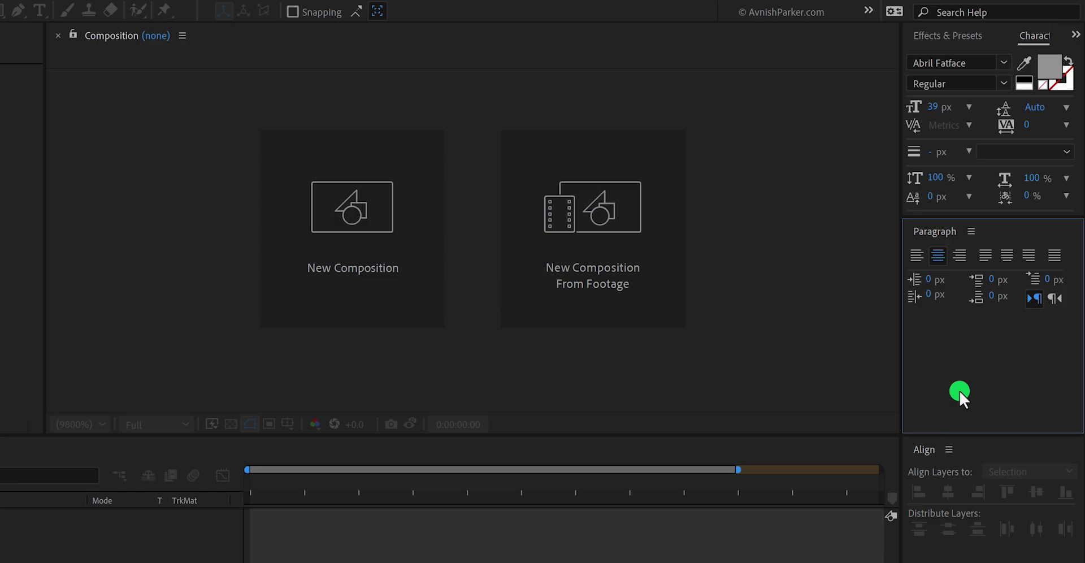
left_click(950, 34)
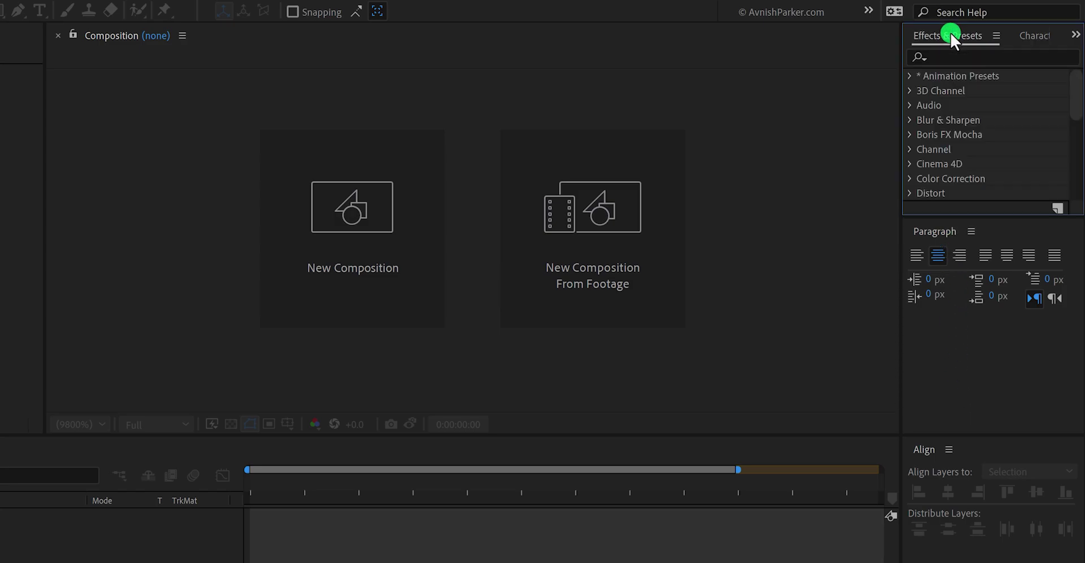
left_click_drag(921, 49, 790, 89)
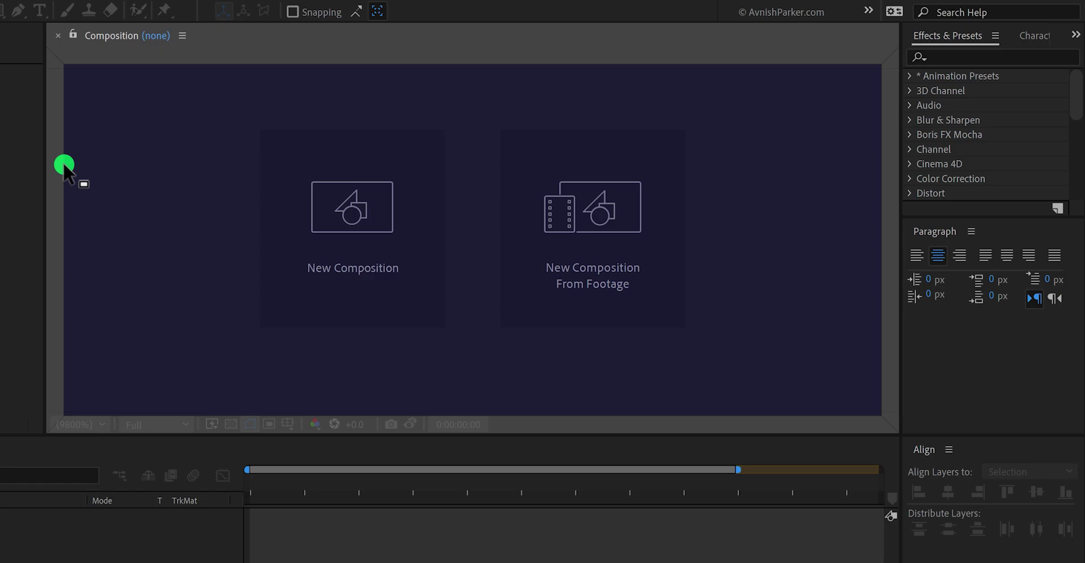
left_click_drag(64, 165, 896, 192)
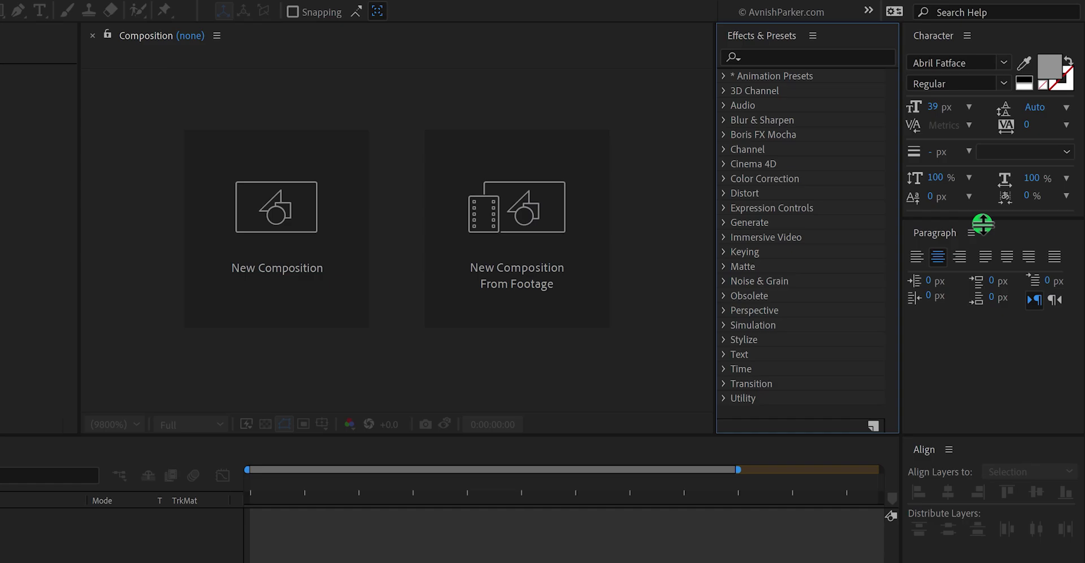
left_click_drag(982, 223, 981, 236)
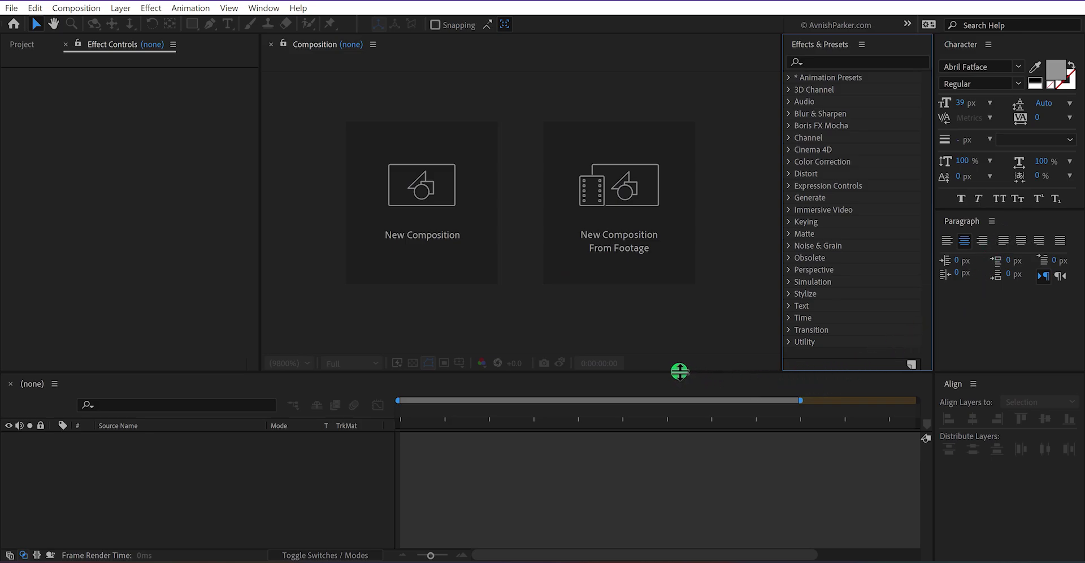
Step: Raise the Composition–Timeline divider a few pixels so the Timeline panel is slightly taller
mouse_move(680, 371)
left_mouse_down()
mouse_move(680, 335)
mouse_move(680, 368)
left_mouse_up()
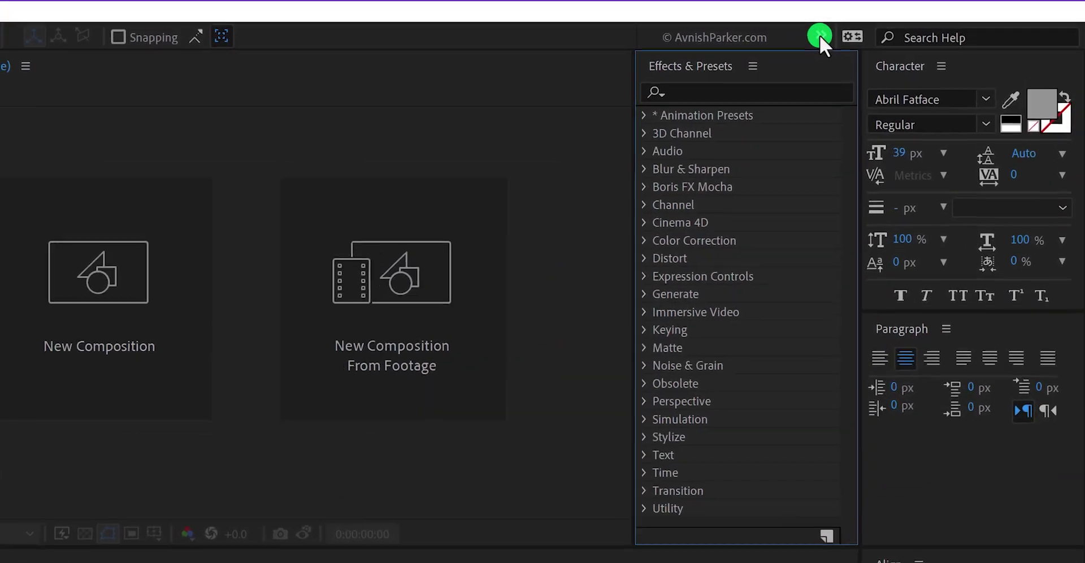
left_click(819, 35)
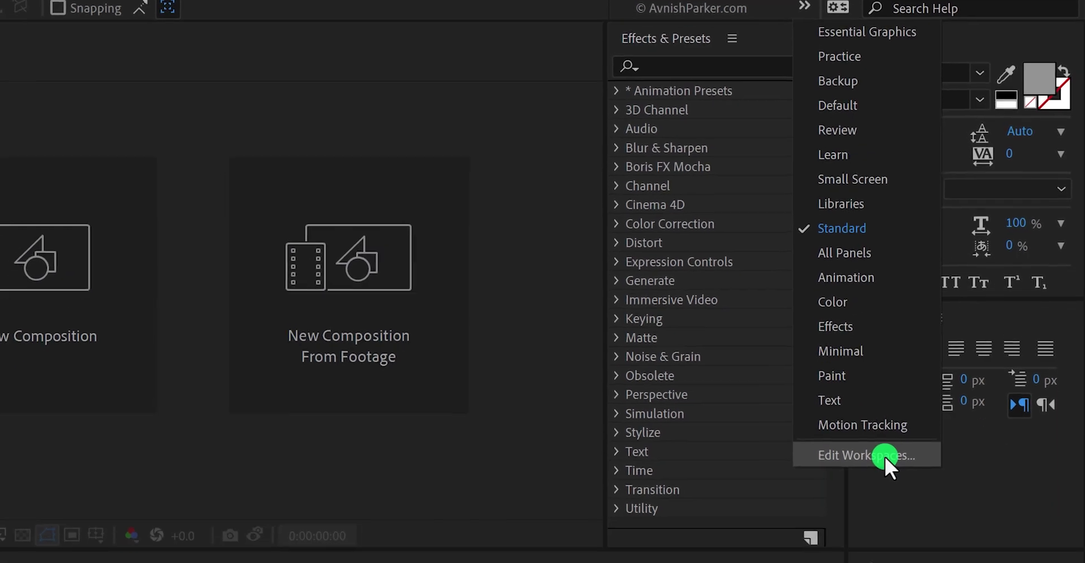
left_click(885, 455)
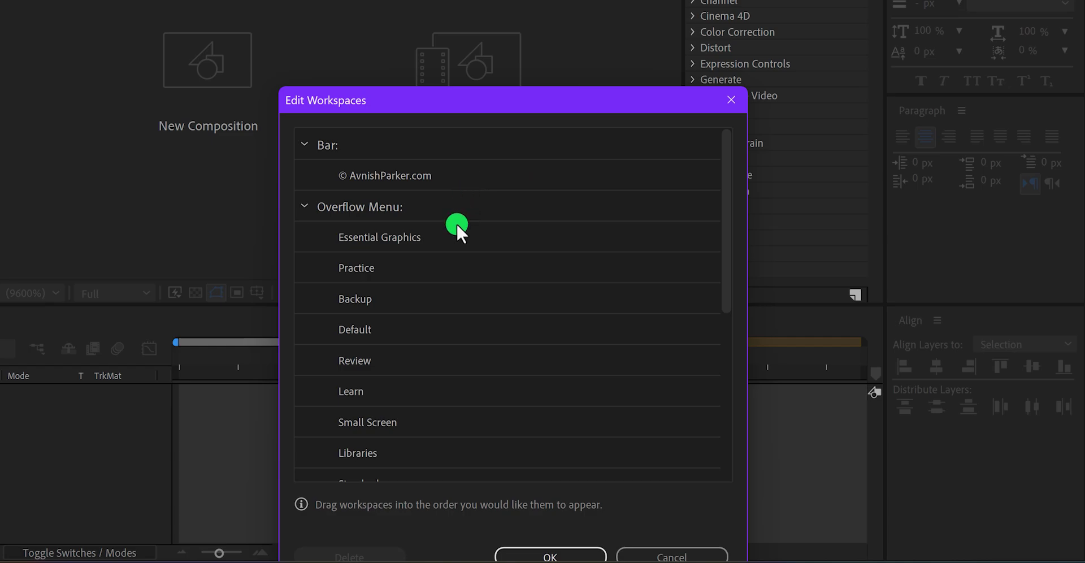
double_click(418, 267)
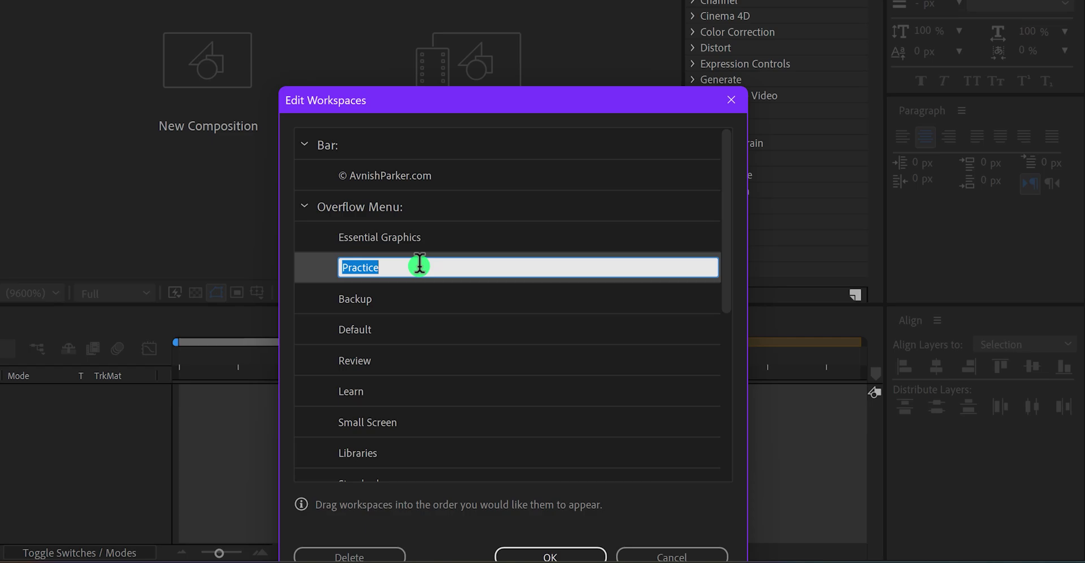
left_click(698, 555)
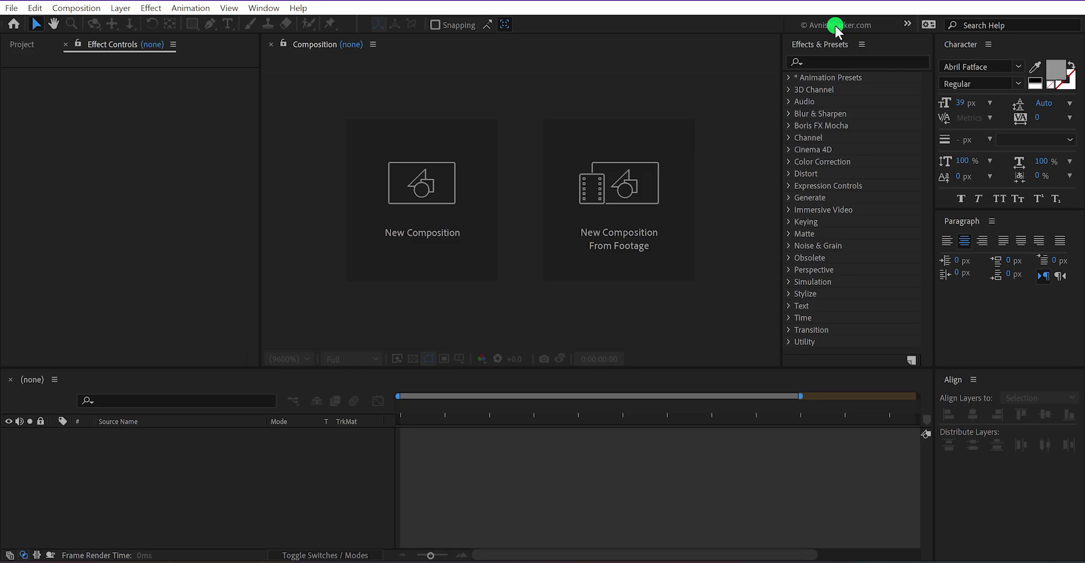
left_click(836, 26)
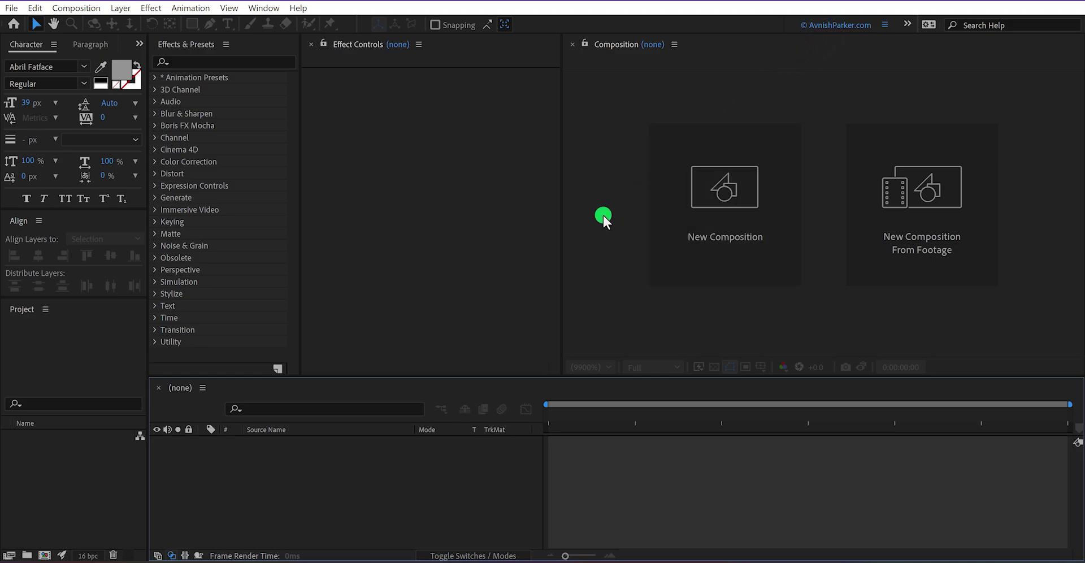
left_click(904, 24)
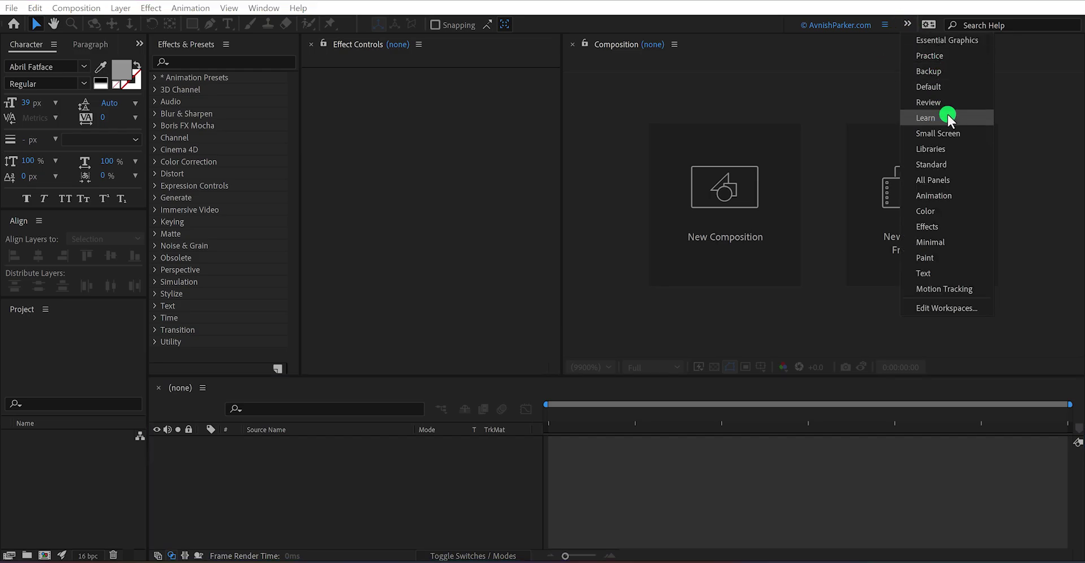
left_click(957, 164)
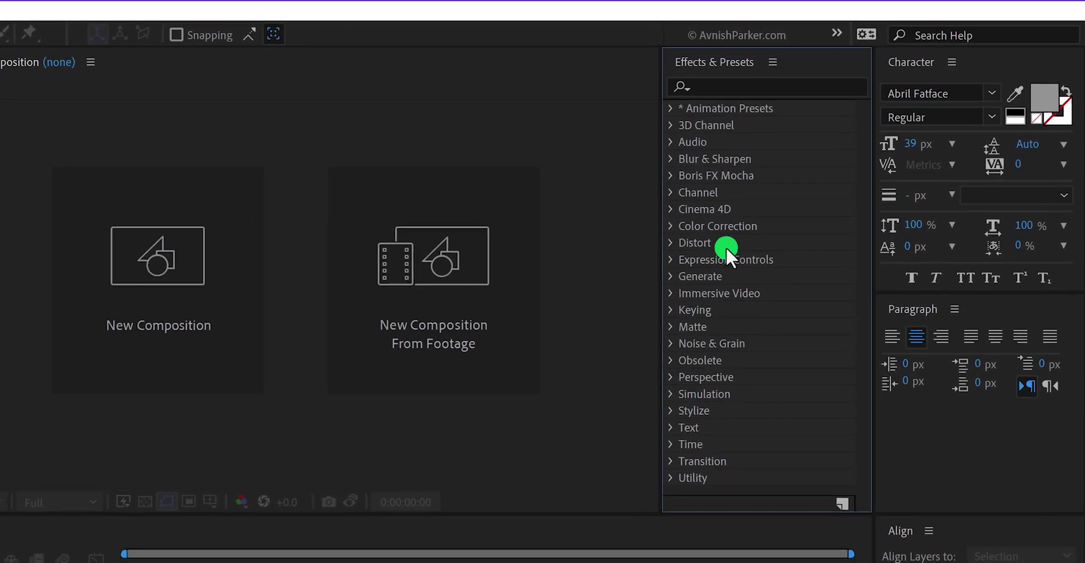
Step: Undock Effects & Presets with Undock Panel and place the floating window over the composition
right_click(745, 61)
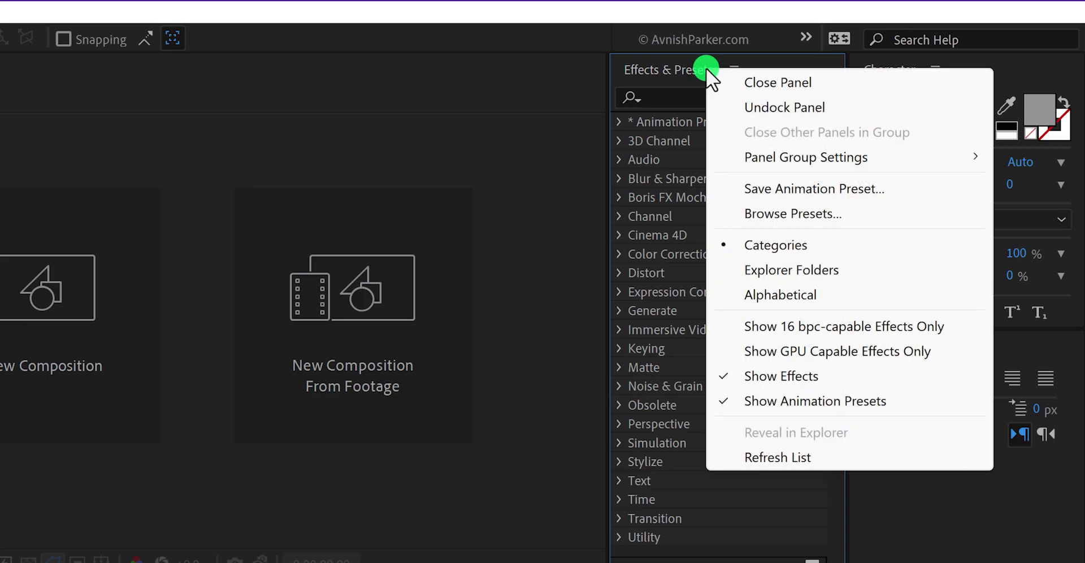
left_click(829, 106)
left_click_drag(802, 23, 31, 15)
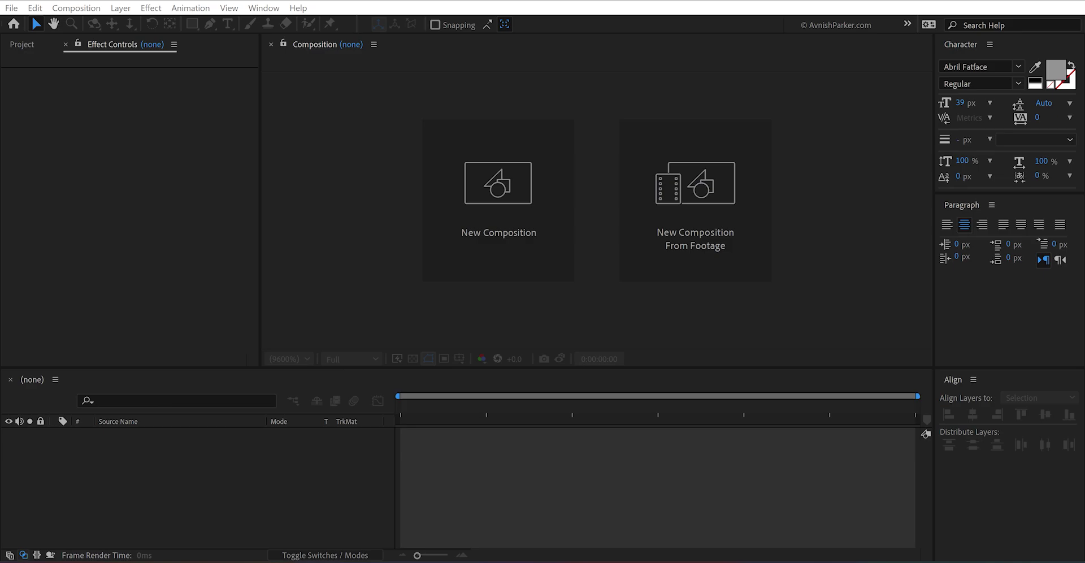
left_click_drag(0, 130, 781, 75)
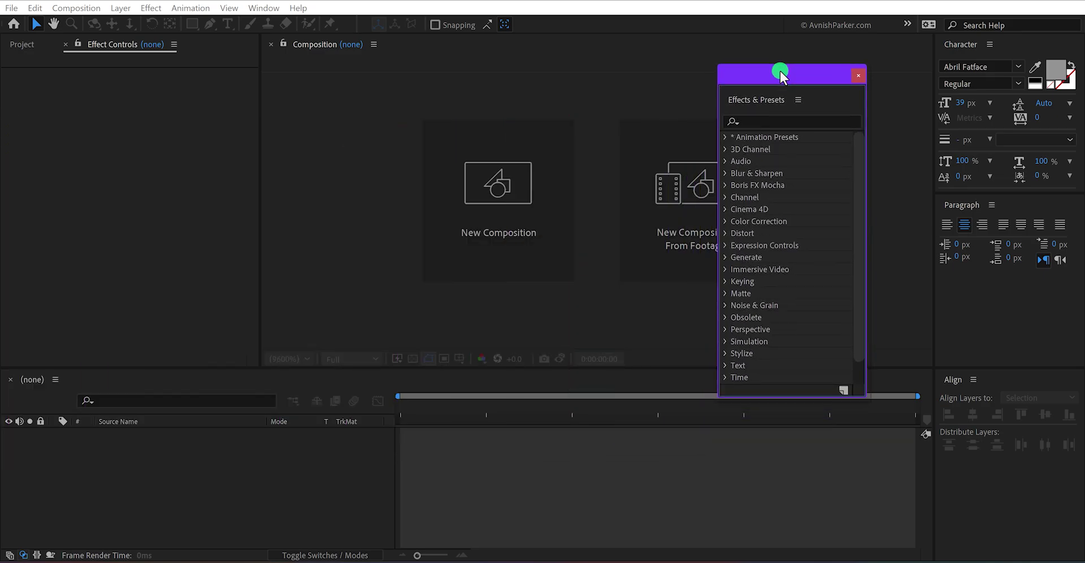
left_click(859, 76)
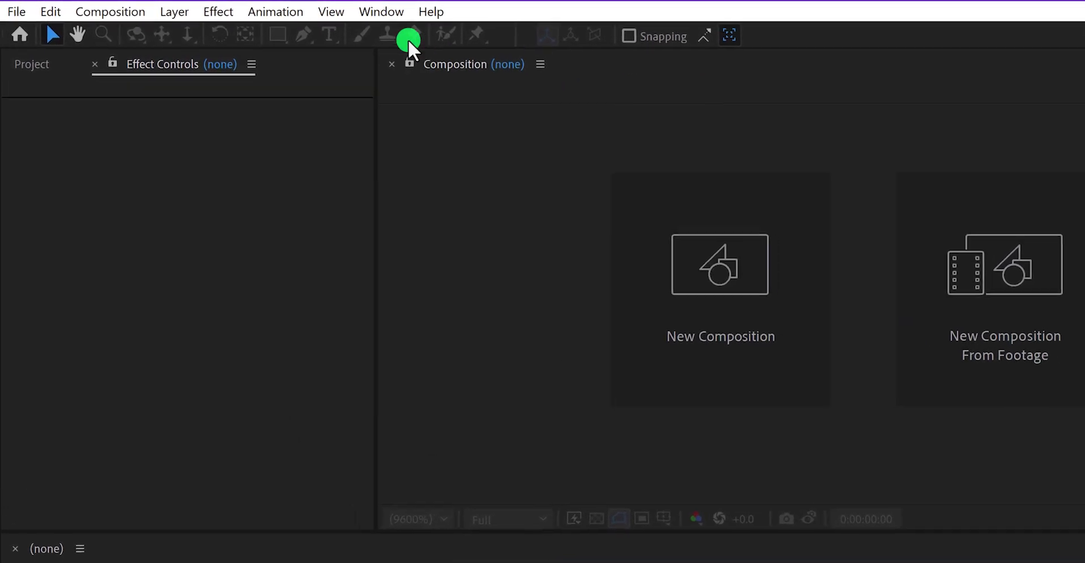
left_click(384, 11)
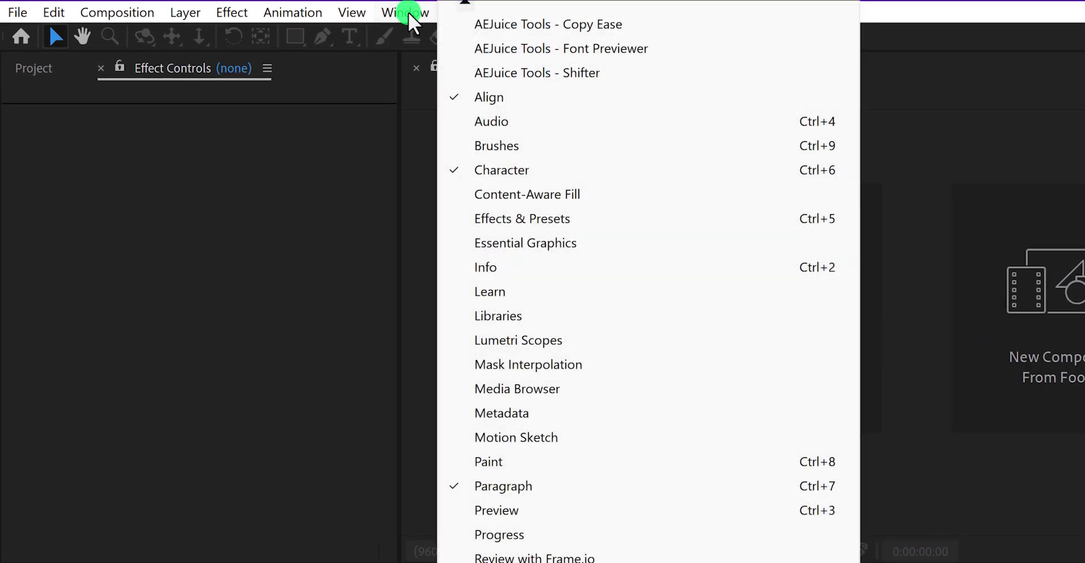
left_click(590, 218)
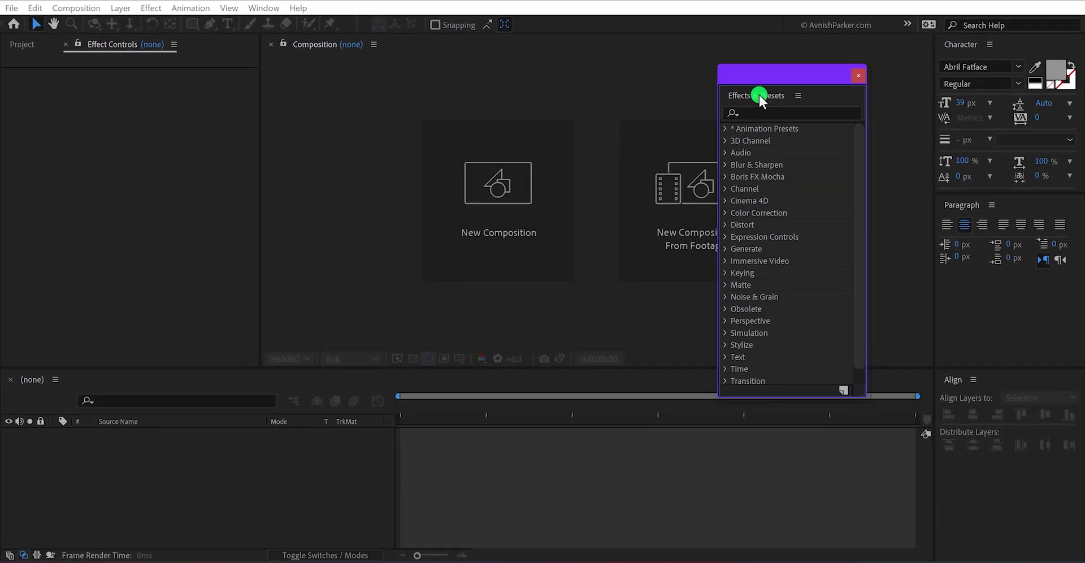
Step: Drop the floating Effects & Presets window into the dock zone left of the Character panel
left_click_drag(758, 94, 922, 102)
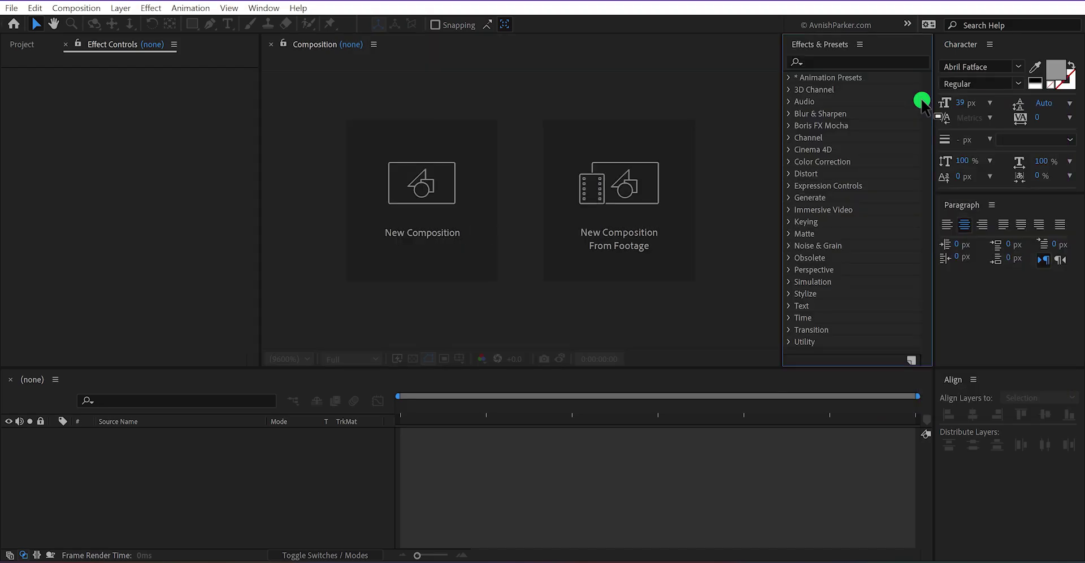